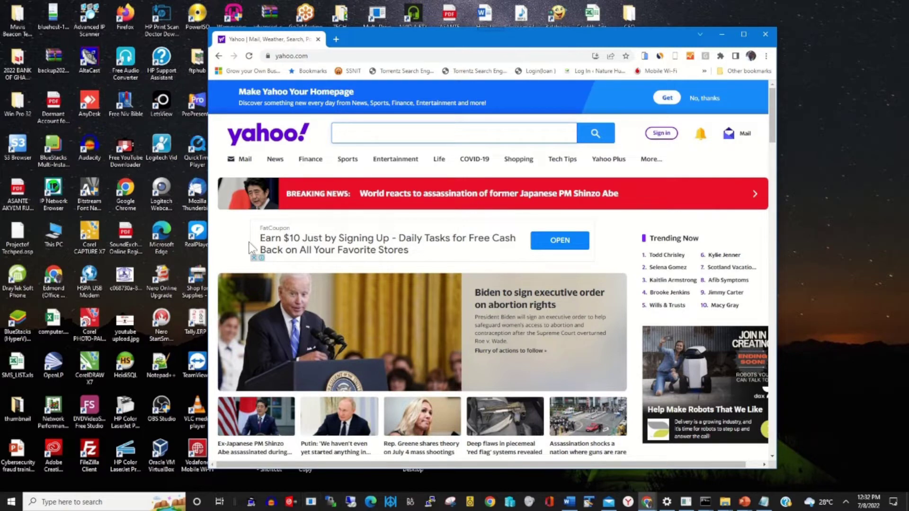
Sign in to Yahoo with the saved account by entering its password.
left_click(316, 56)
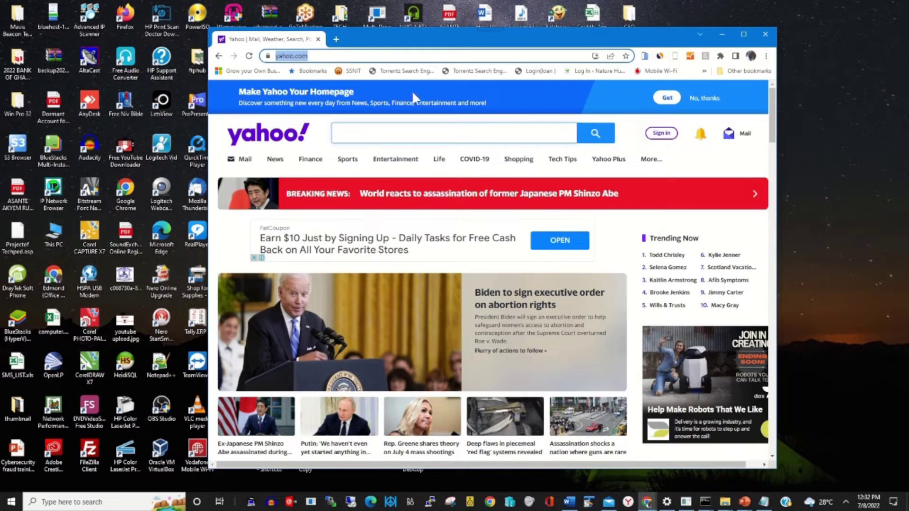
left_click(670, 143)
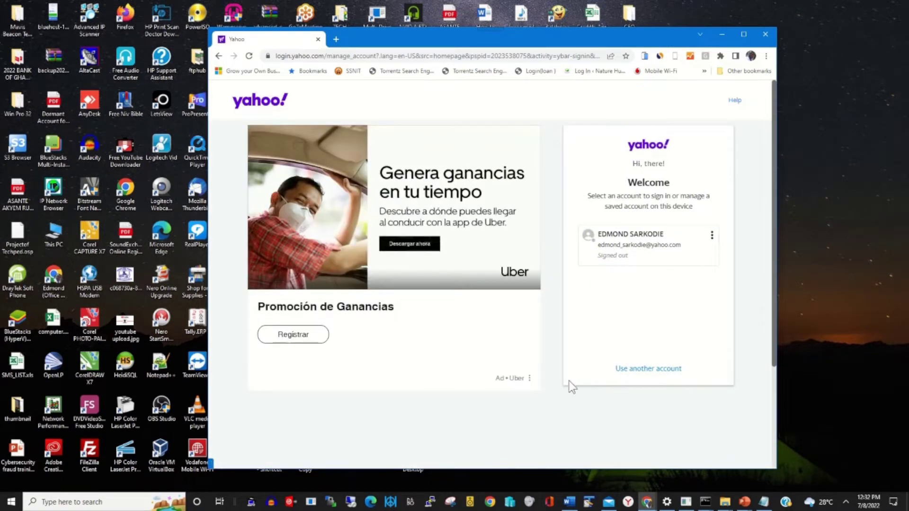
left_click(618, 248)
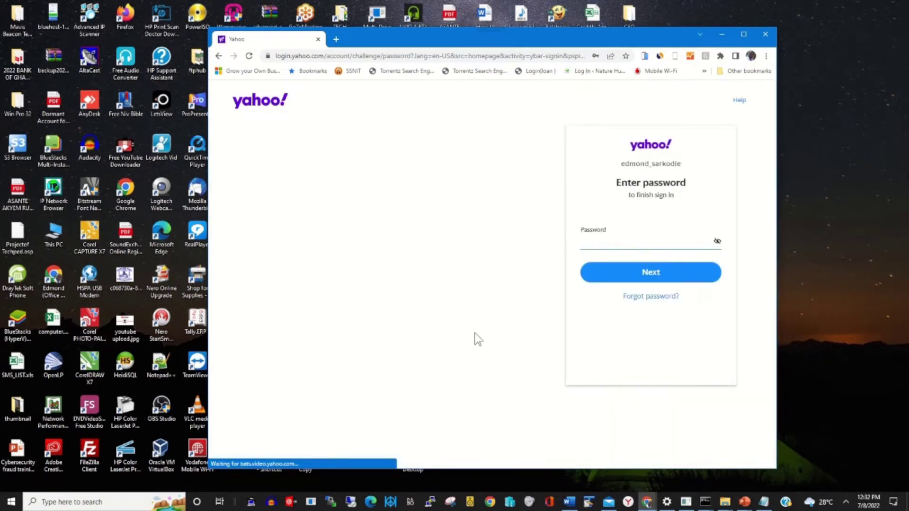
left_click(590, 246)
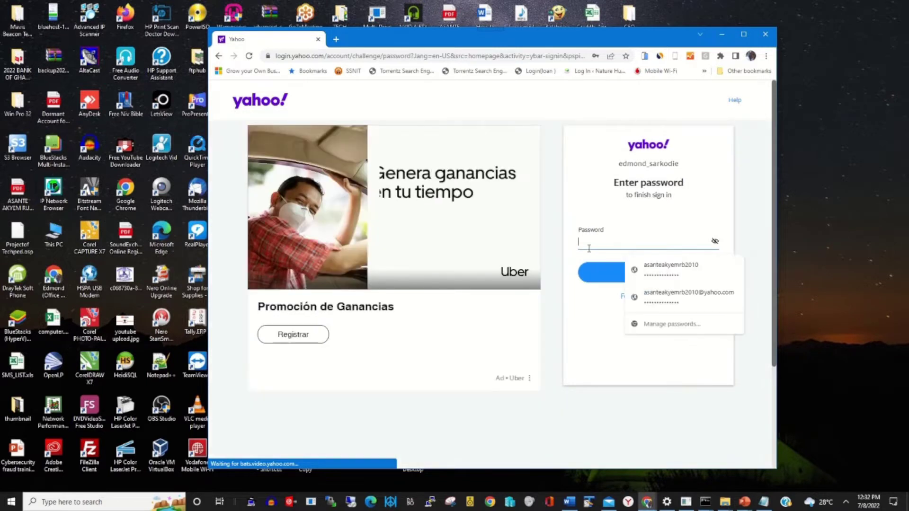
type("a•••••••••••")
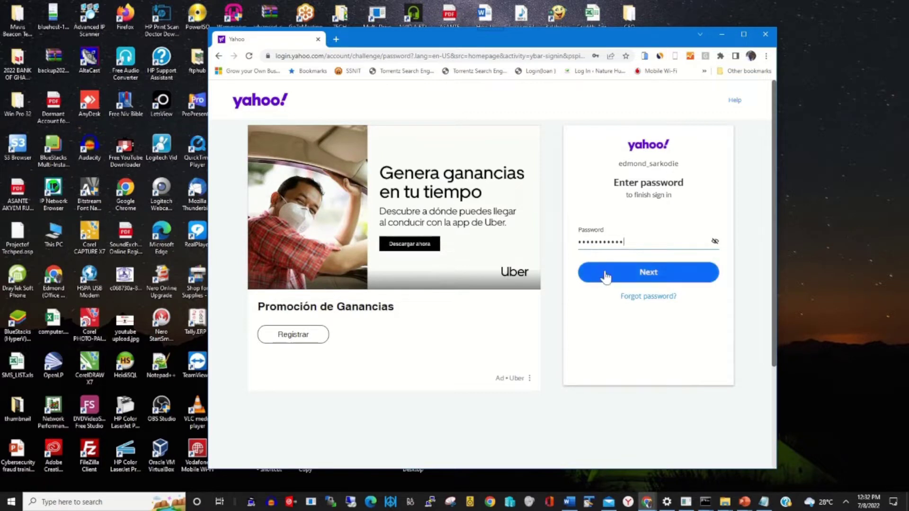
left_click(605, 274)
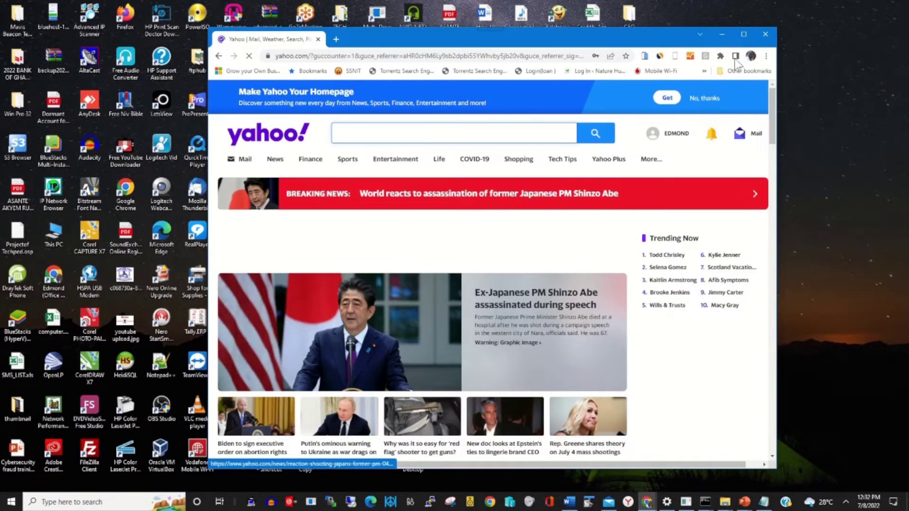
Maximize the browser window and go to the Yahoo Mail inbox.
left_click(744, 34)
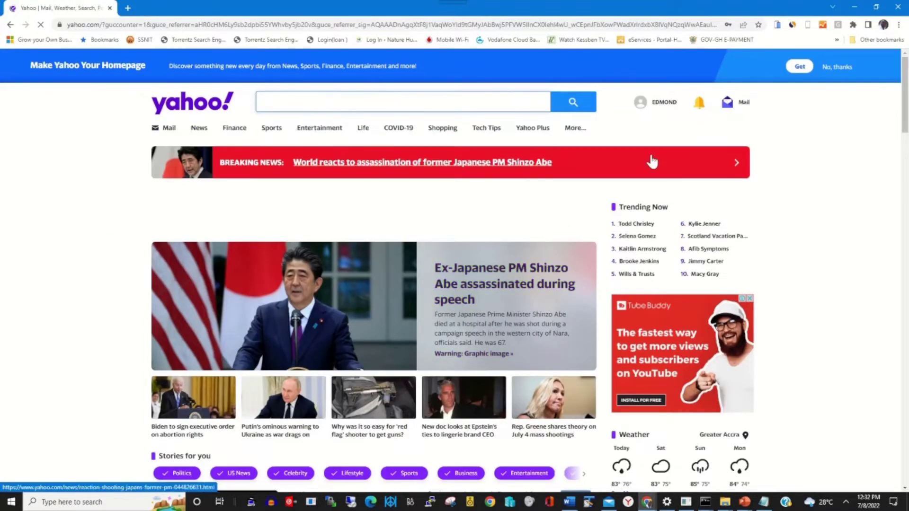
mouse_move(744, 112)
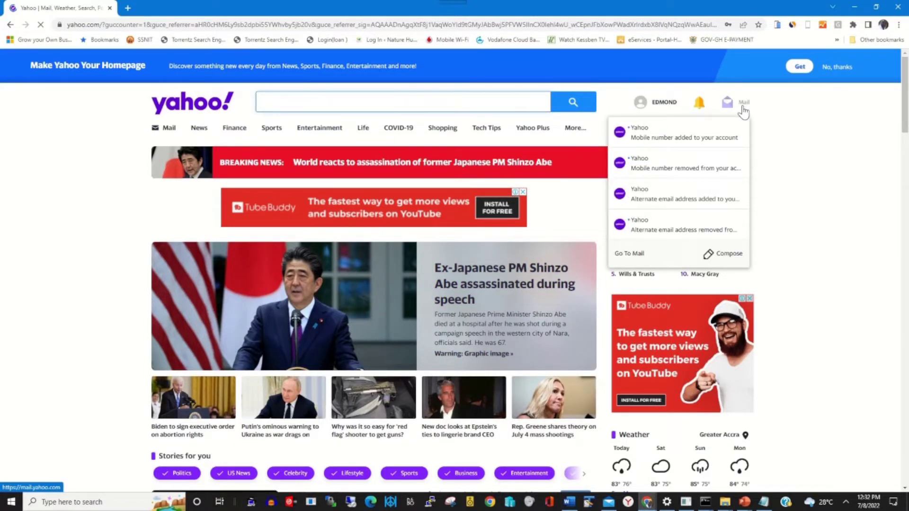
left_click(742, 108)
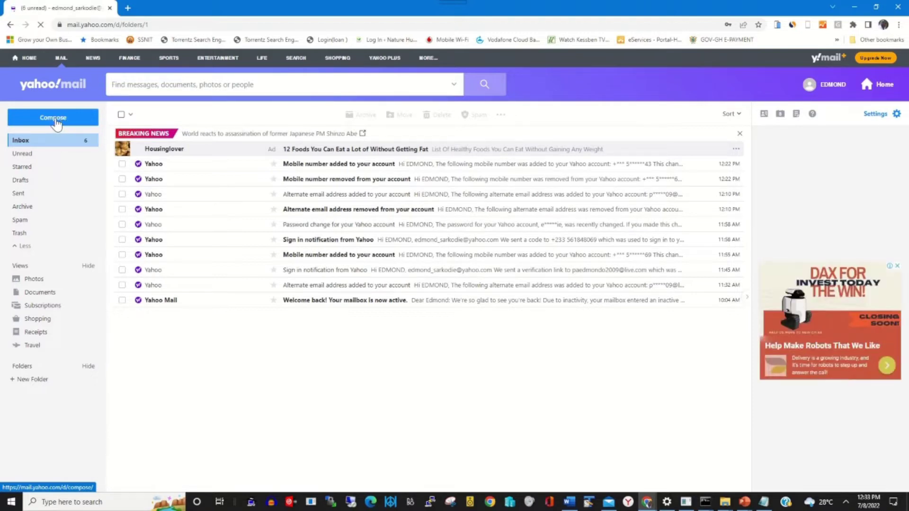
Address a new email to the contact's 2009 address, removing the wrongly added suggestion.
left_click(56, 118)
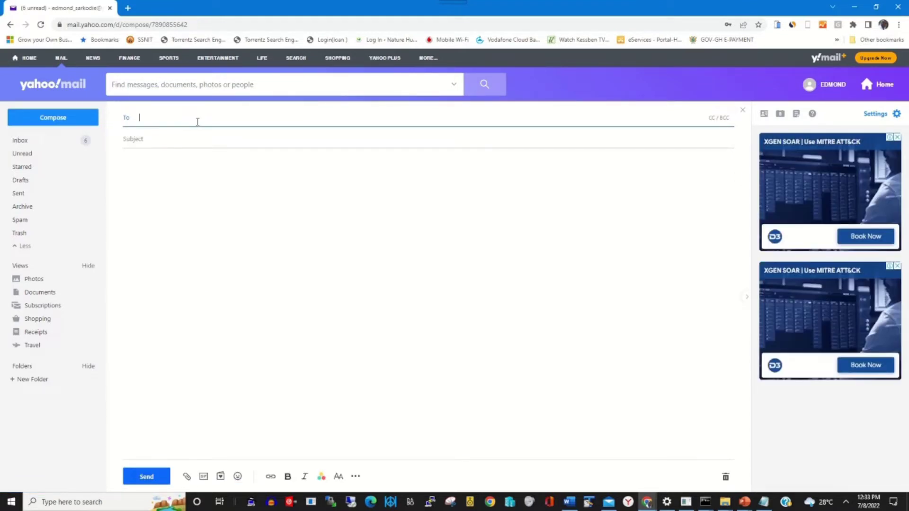
type("paed")
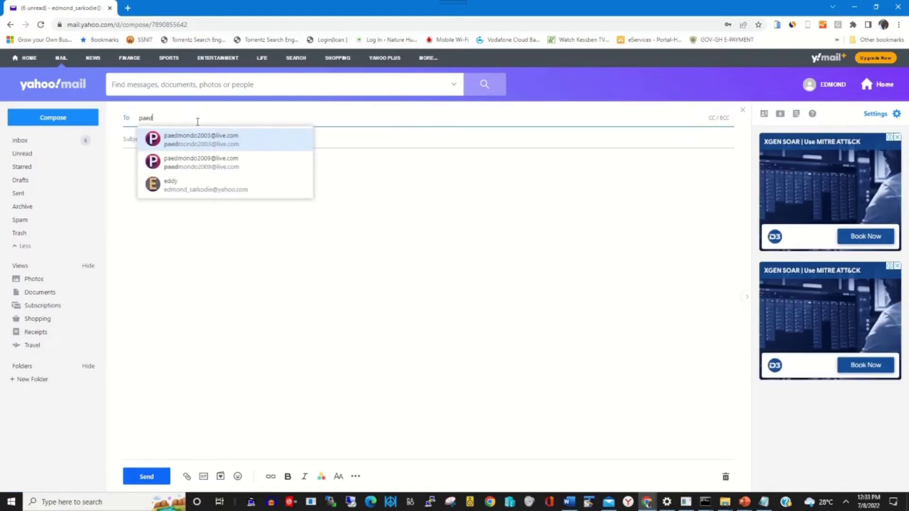
key("Return")
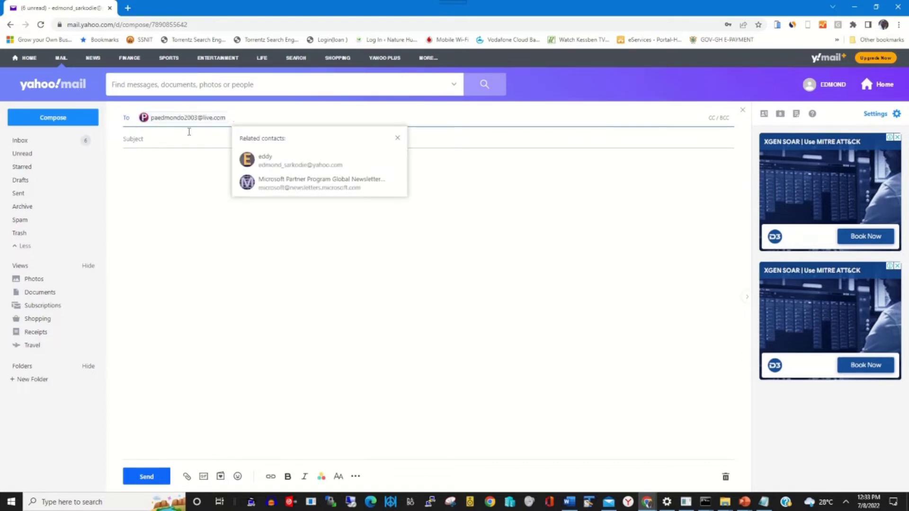
mouse_move(208, 121)
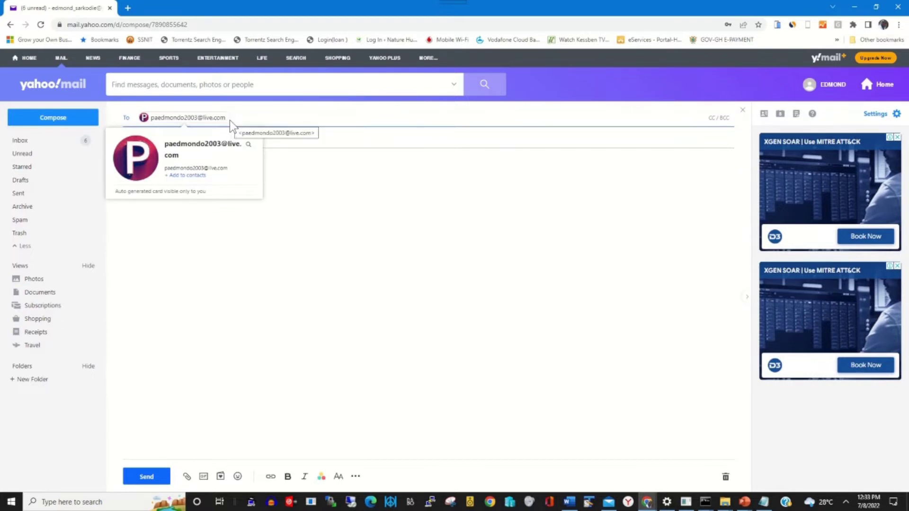
left_click(229, 121)
key("BackSpace")
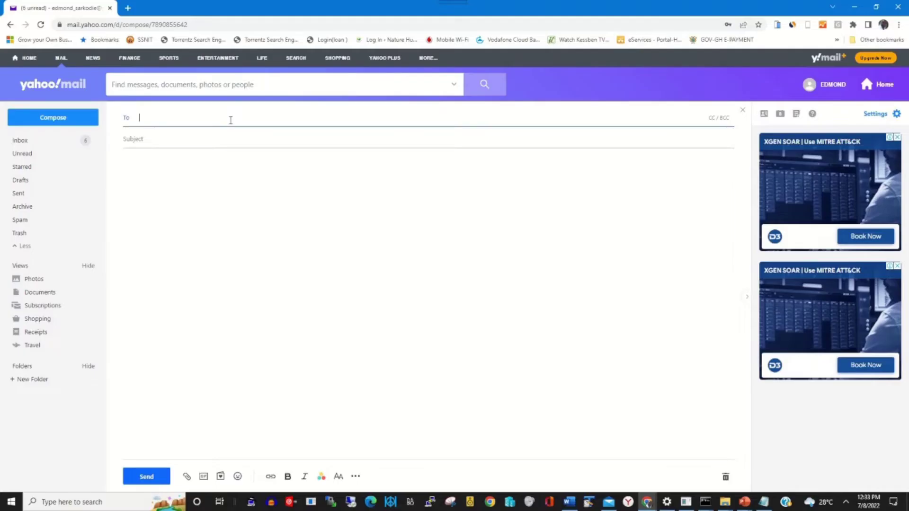
type("paed")
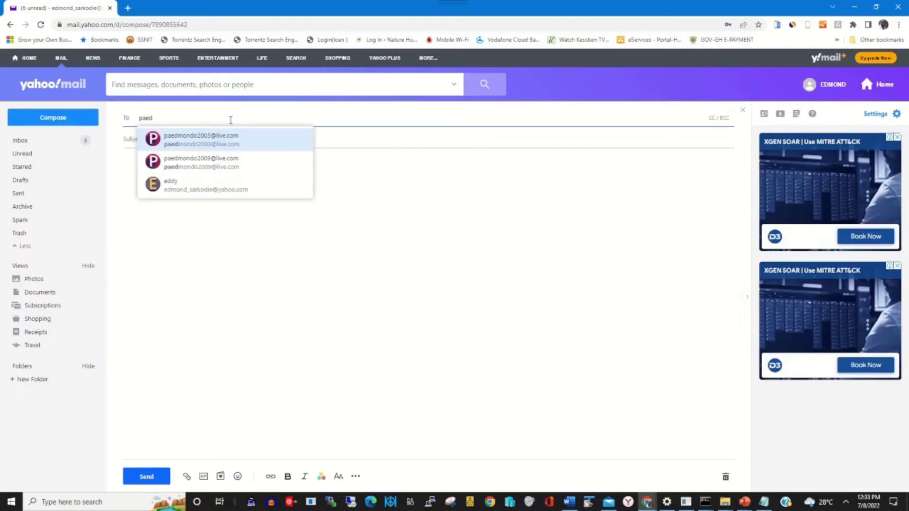
left_click(196, 162)
Enter the subject 'How is life'.
left_click(314, 308)
left_click(206, 142)
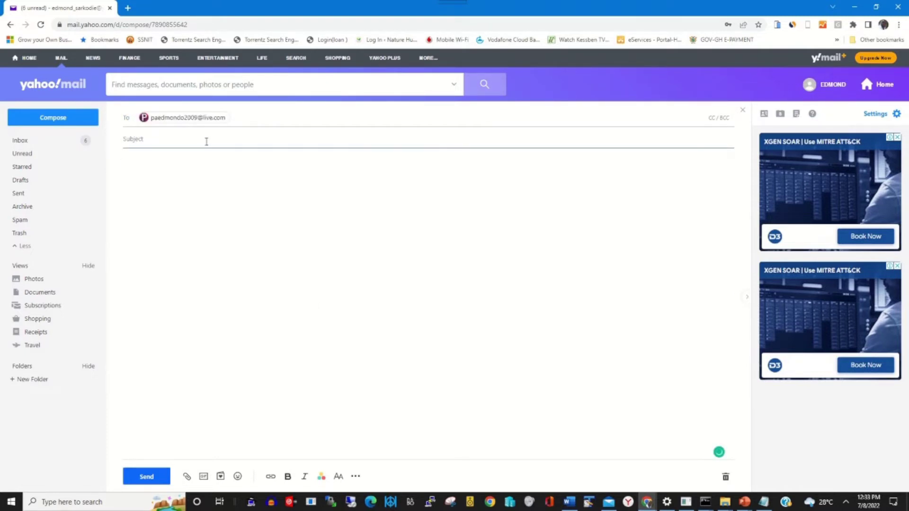
type("How is life")
Paste the copied Yahoo sign-in security notice into the message body.
left_click(198, 186)
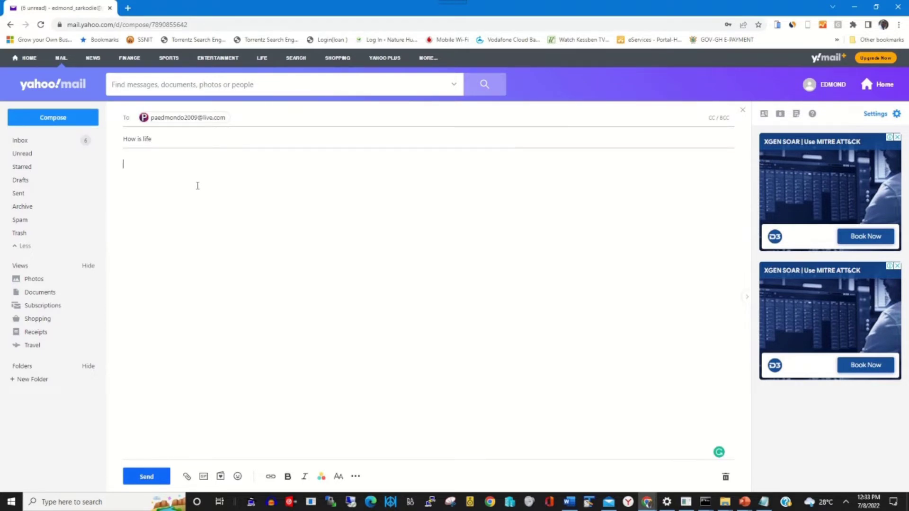
key("ctrl+v")
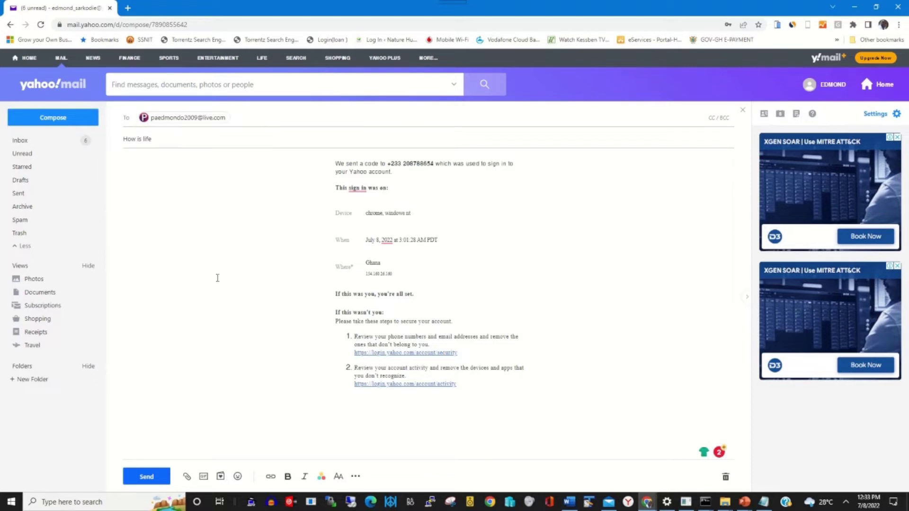
left_click(209, 293)
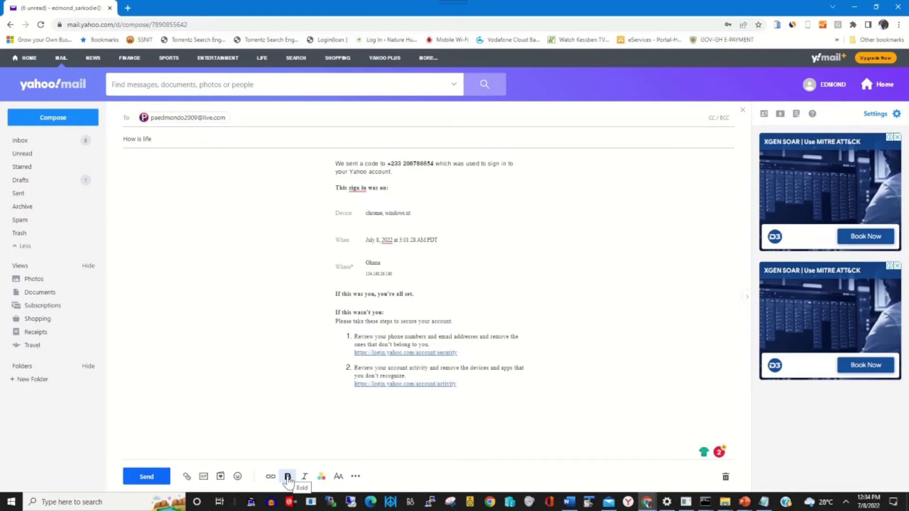
Attach Deezer.png from the Desktop to the email.
left_click(188, 477)
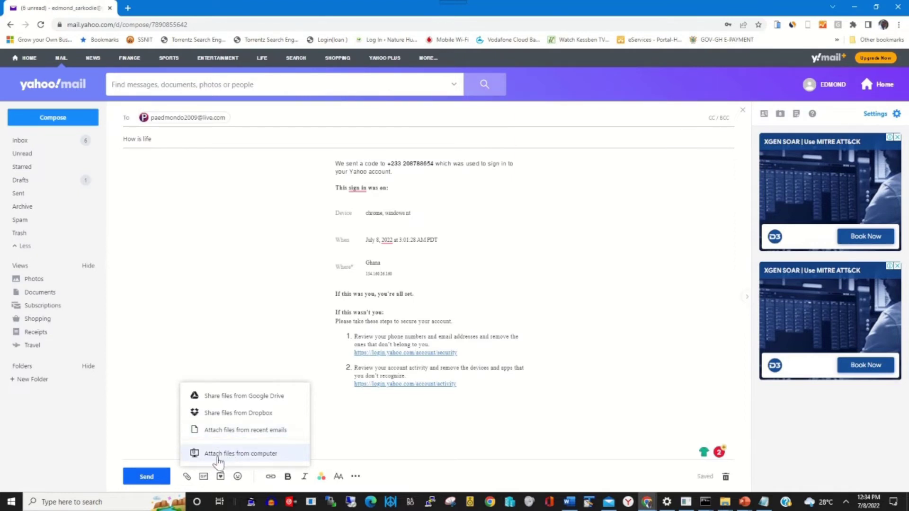
left_click(227, 455)
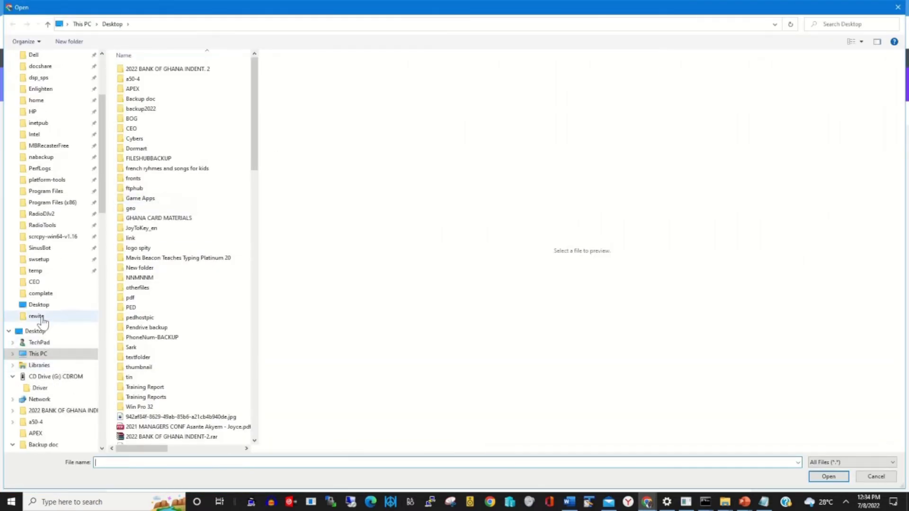
left_click(36, 332)
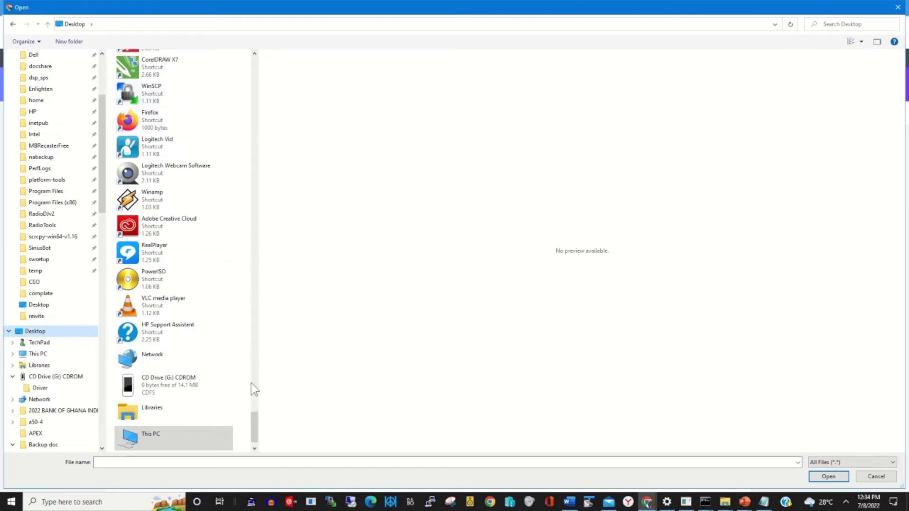
left_click_drag(256, 433, 262, 183)
left_click(161, 145)
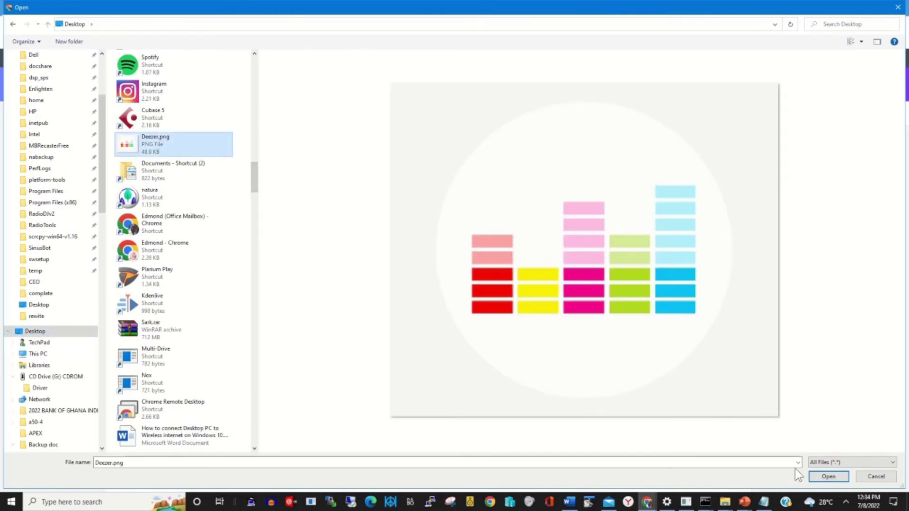
left_click(829, 476)
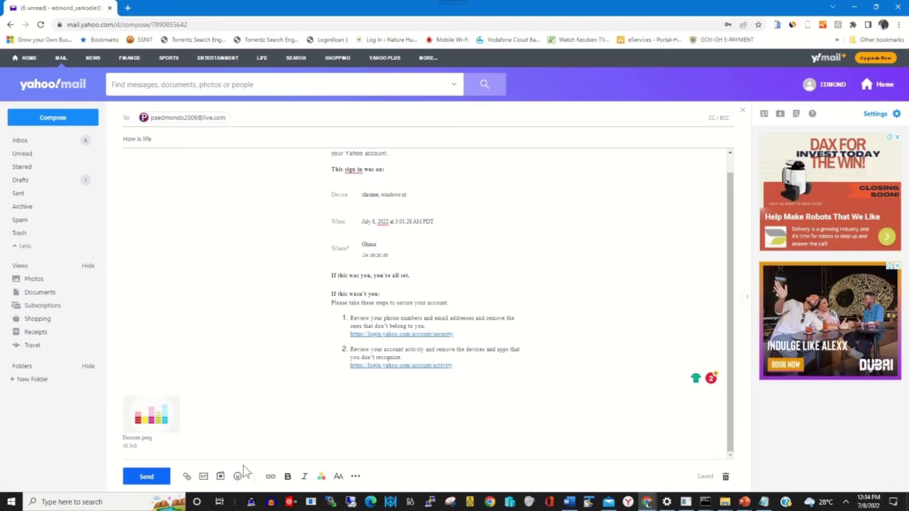
Send the 'How is life' email and view it in the Sent folder.
left_click(147, 477)
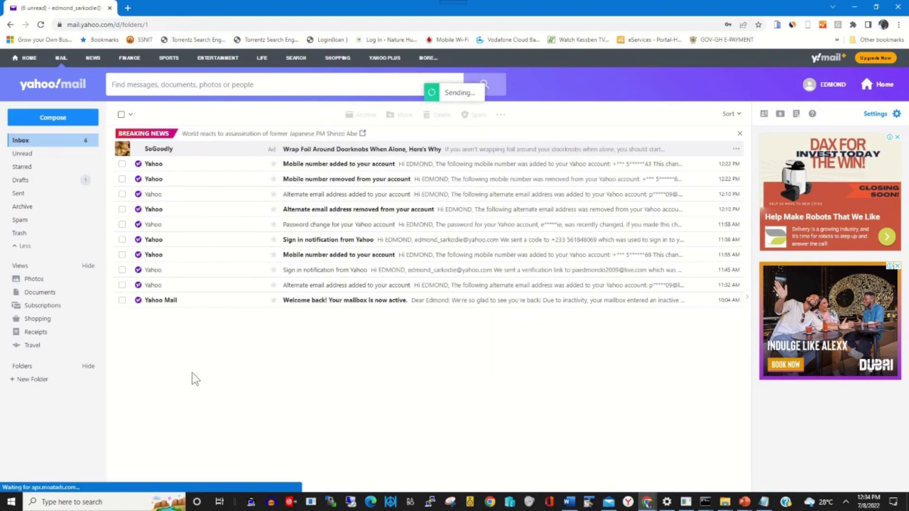
left_click(21, 194)
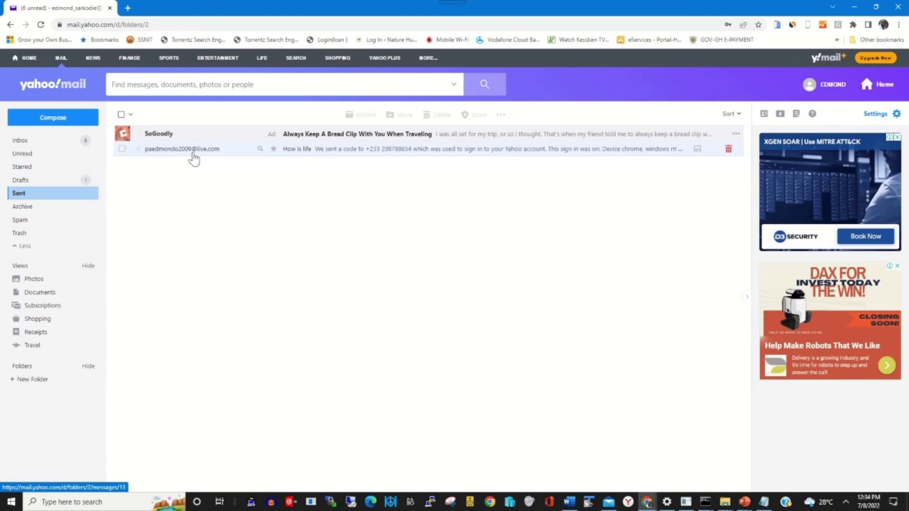
Return to the Inbox message list.
left_click(40, 141)
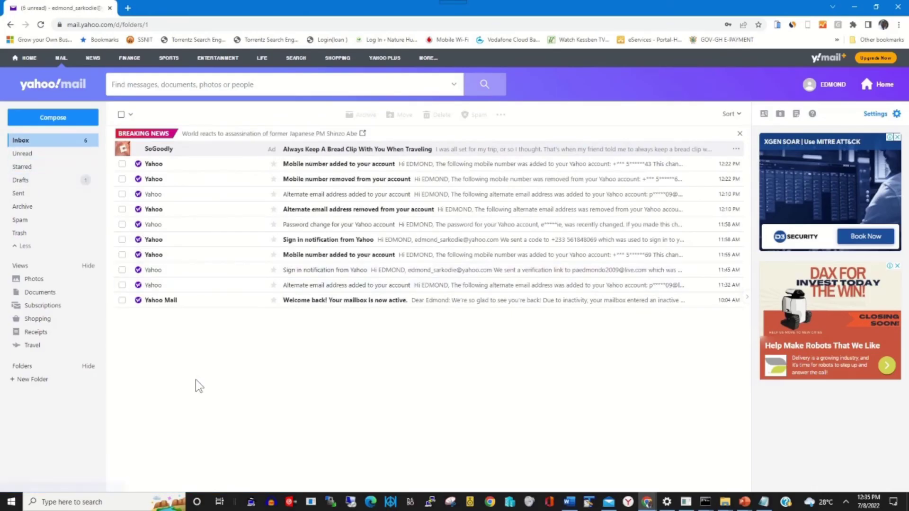